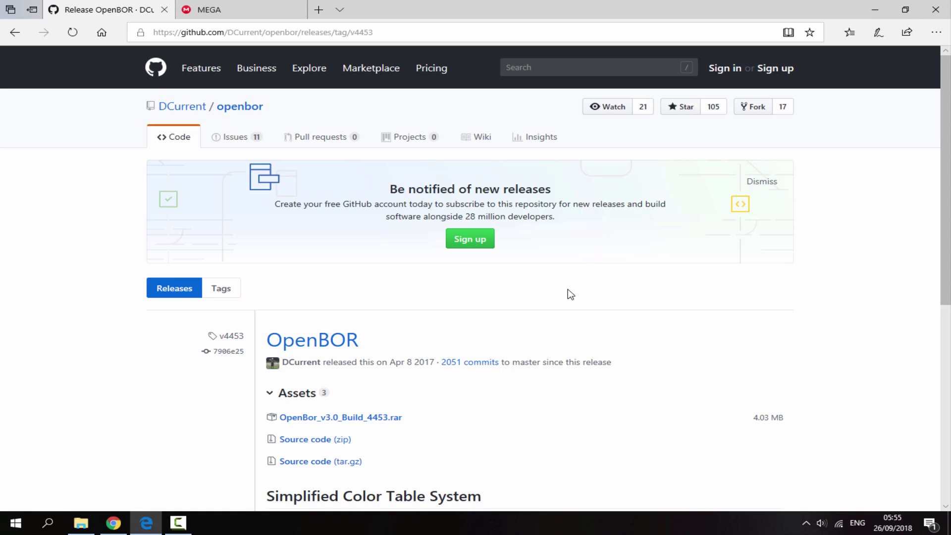
# Download OpenBor_v3.0_Build_4453.rar from the assets of the OpenBOR v4453 release on GitHub
pyautogui.scroll(-3, 567, 289)
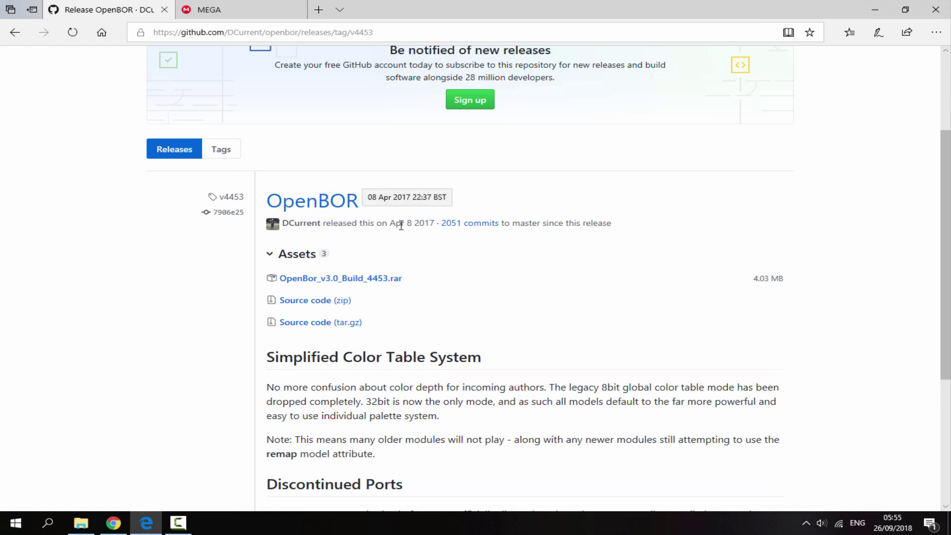
pyautogui.click(344, 279)
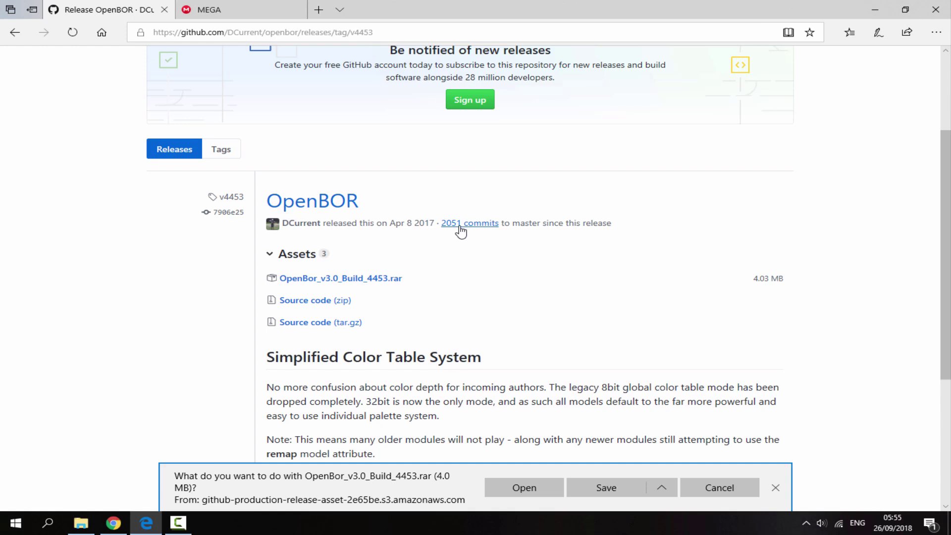
pyautogui.click(662, 487)
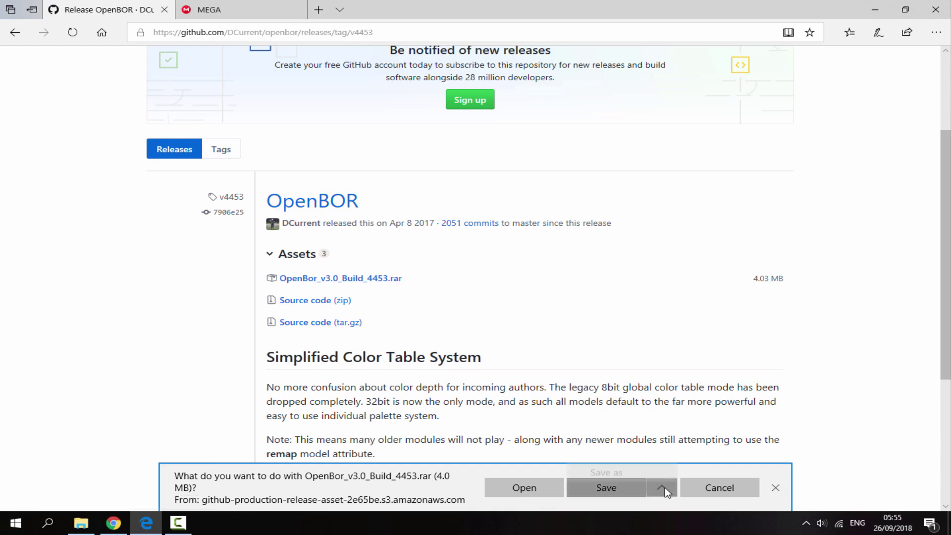
pyautogui.click(655, 469)
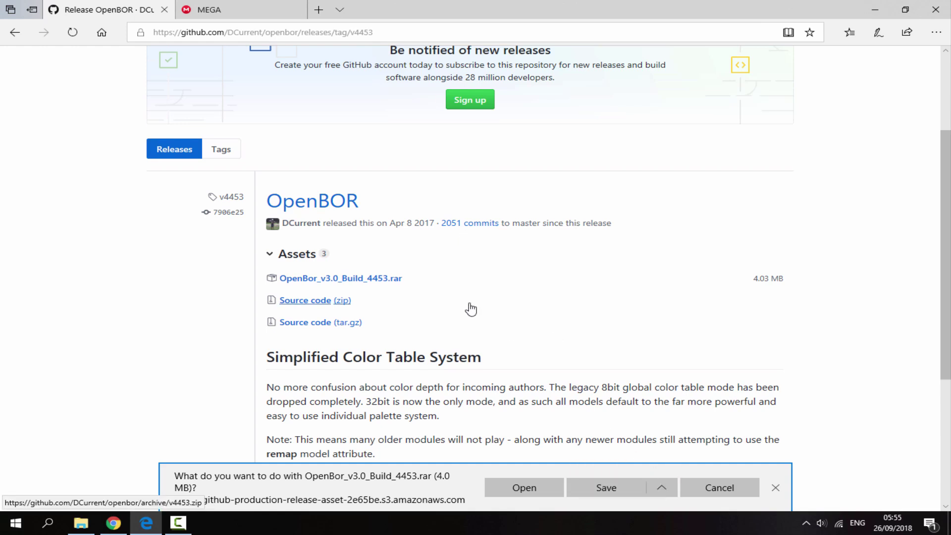
pyautogui.click(352, 268)
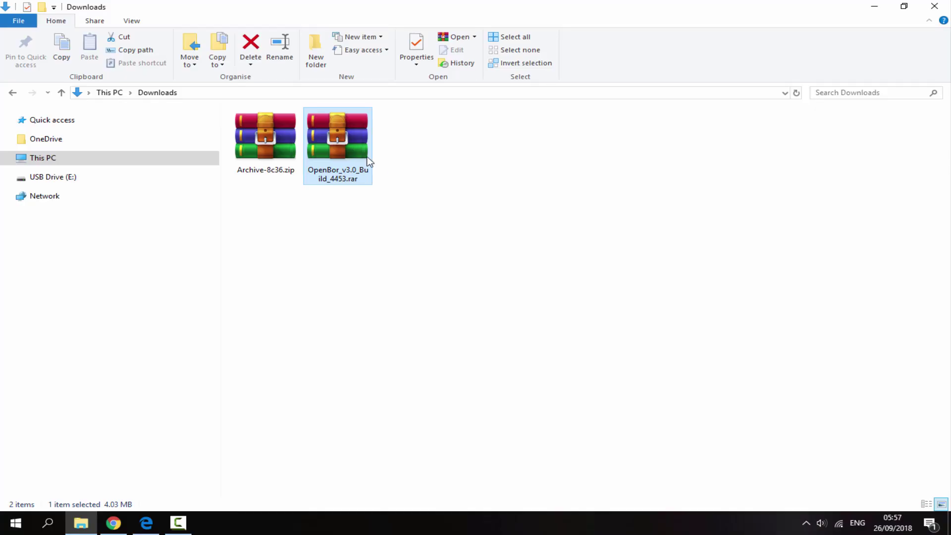
# Extract the WINDOWS folder from OpenBor_v3.0_Build_4453.rar into Downloads, then delete the archive
pyautogui.doubleClick(376, 164)
pyautogui.moveTo(408, 130); pyautogui.dragTo(557, 113)
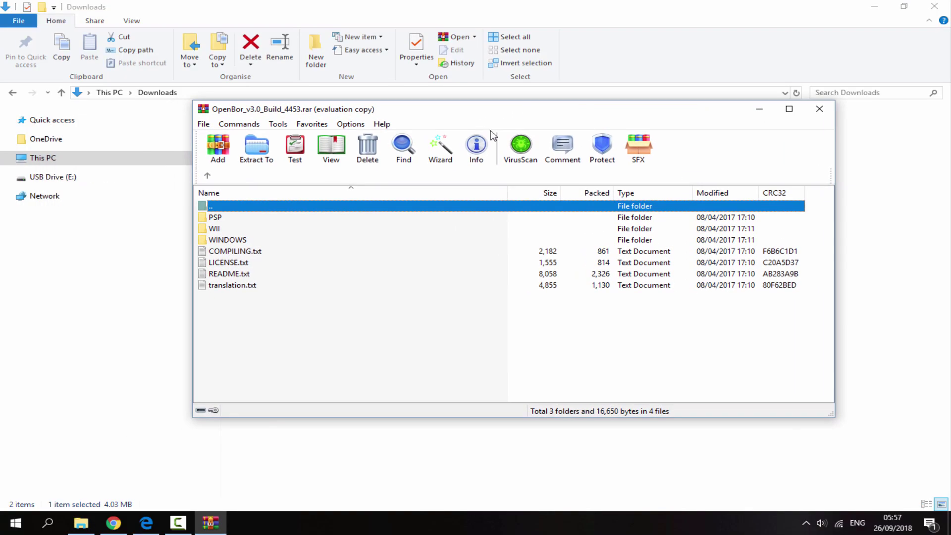
pyautogui.click(240, 242)
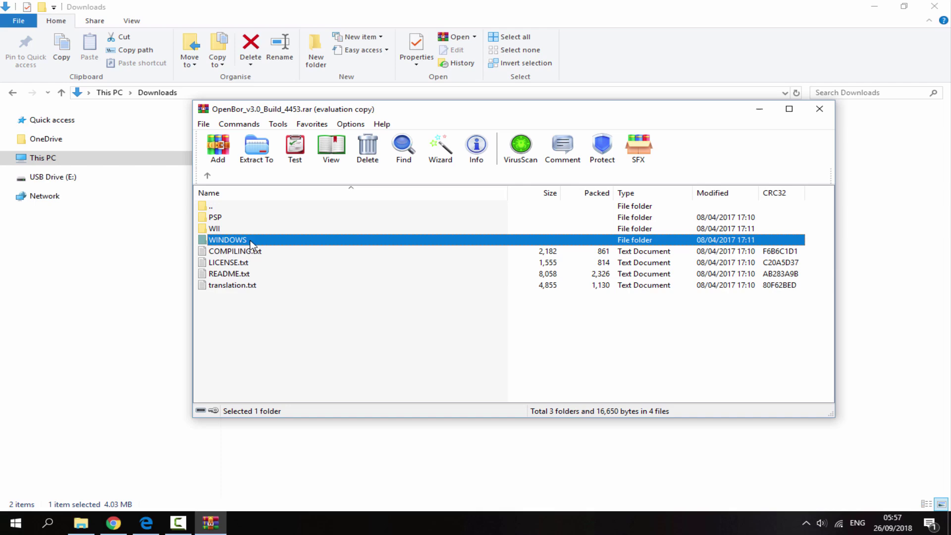
pyautogui.moveTo(228, 242); pyautogui.dragTo(894, 239)
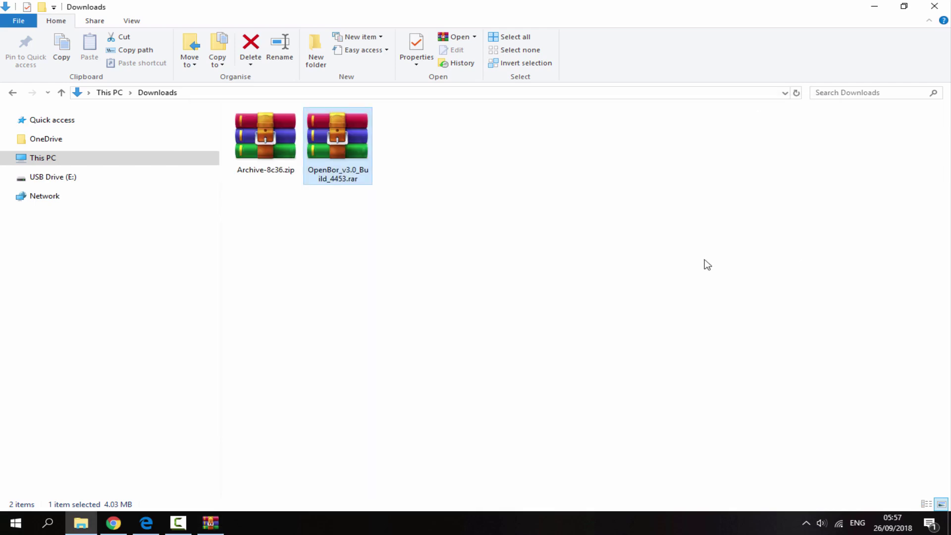
pyautogui.click(211, 522)
pyautogui.click(832, 103)
pyautogui.click(337, 169)
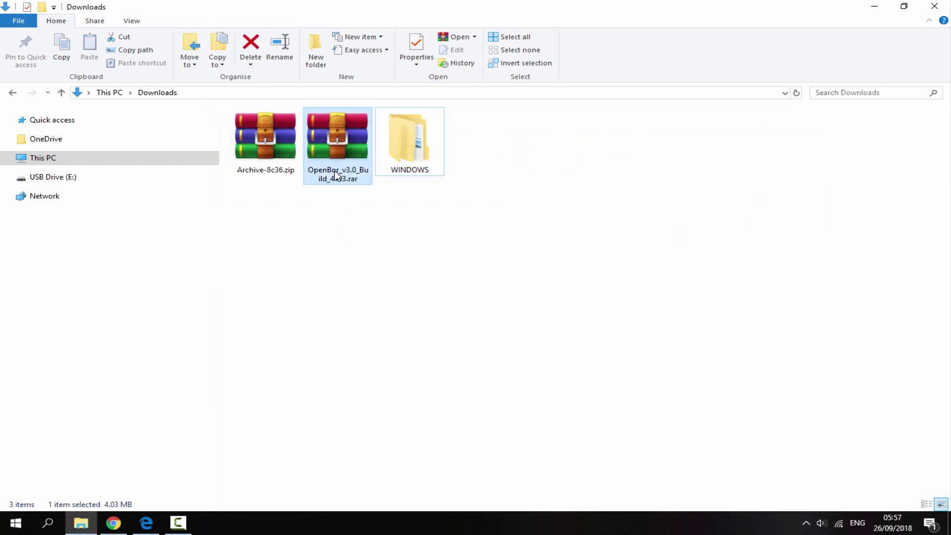
pyautogui.press('Delete')
# Extract Art of Fighting.PAK from Archive-8c36.zip into Downloads, then delete the archive
pyautogui.click(282, 141)
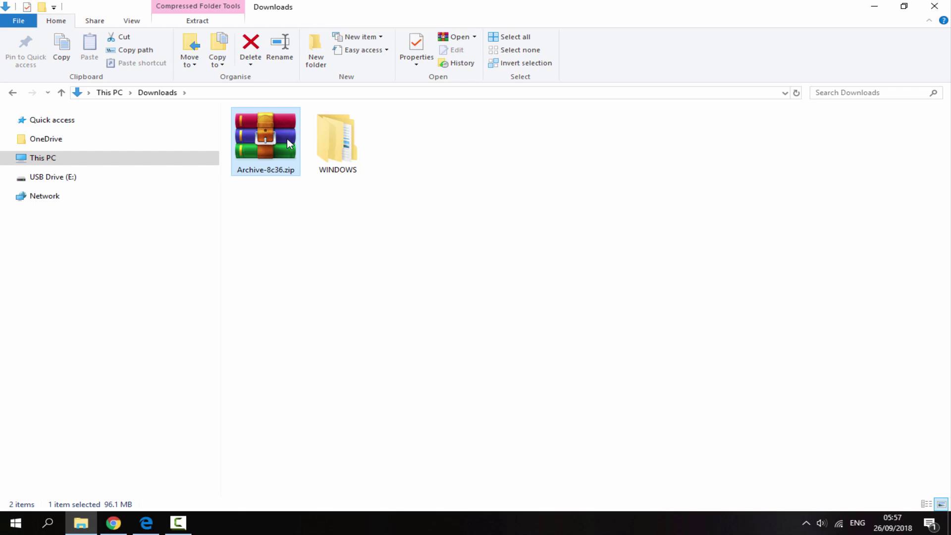
pyautogui.doubleClick(276, 142)
pyautogui.moveTo(278, 219); pyautogui.dragTo(870, 233)
pyautogui.moveTo(270, 244); pyautogui.dragTo(272, 170)
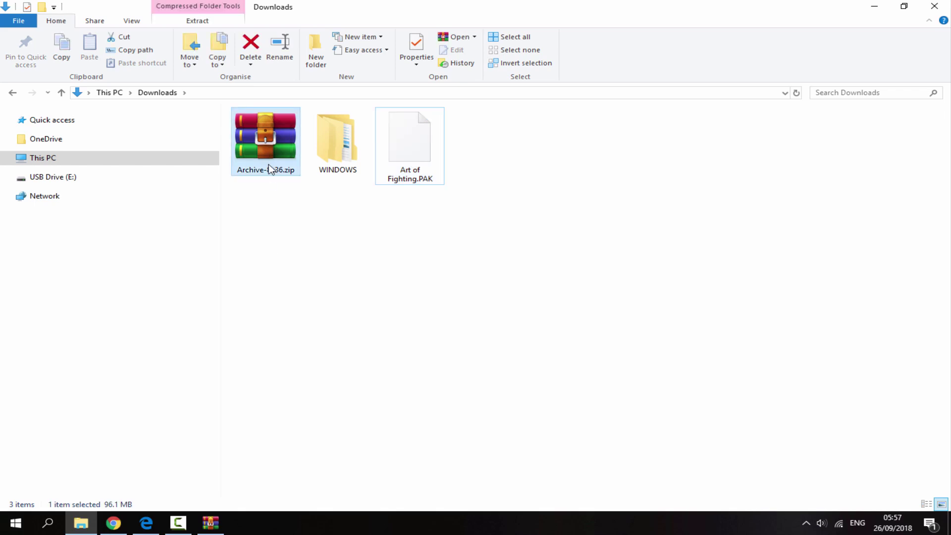
pyautogui.press('Delete')
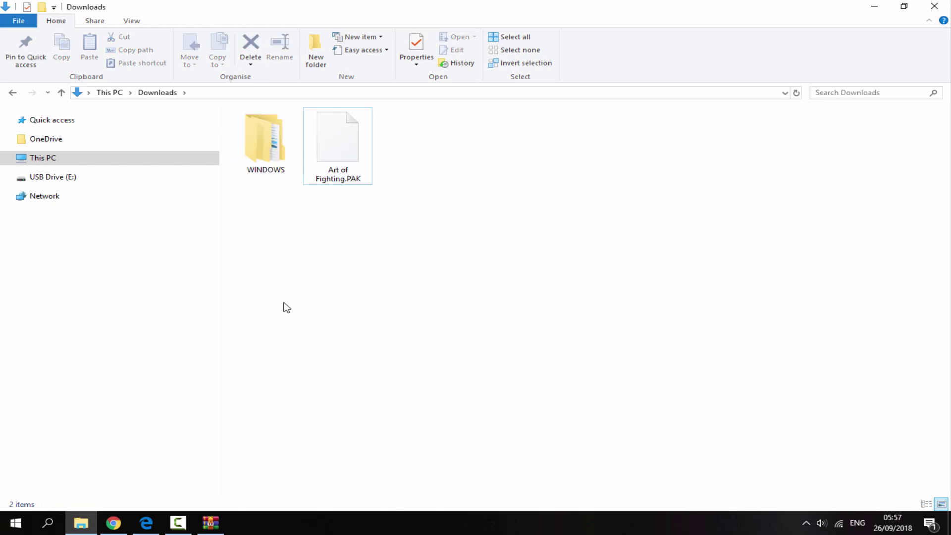
pyautogui.click(211, 522)
pyautogui.click(826, 115)
# Move Art of Fighting.PAK from Downloads into the Paks folder inside WINDOWS > OpenBOR
pyautogui.click(350, 179)
pyautogui.moveTo(345, 148); pyautogui.dragTo(297, 129)
pyautogui.doubleClick(277, 146)
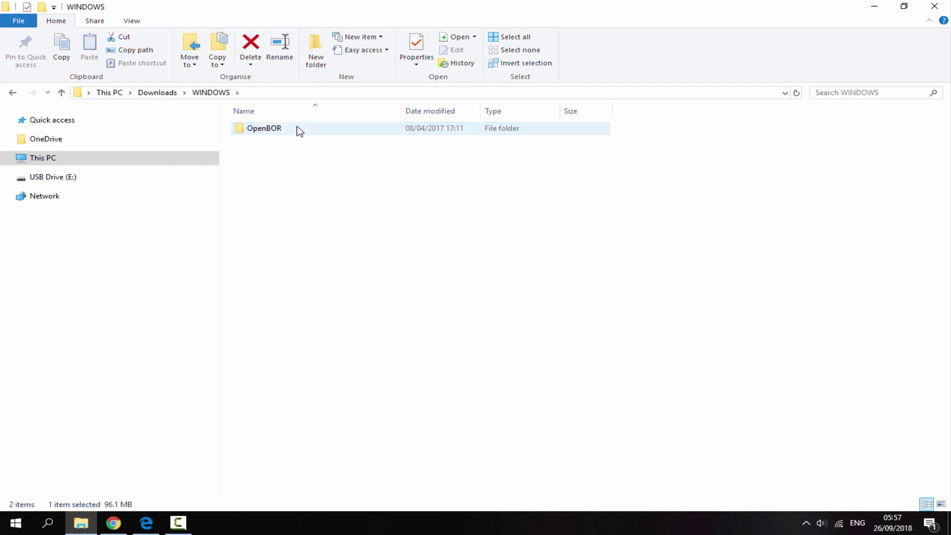
pyautogui.doubleClick(298, 129)
pyautogui.click(287, 183)
pyautogui.moveTo(286, 183); pyautogui.dragTo(298, 148)
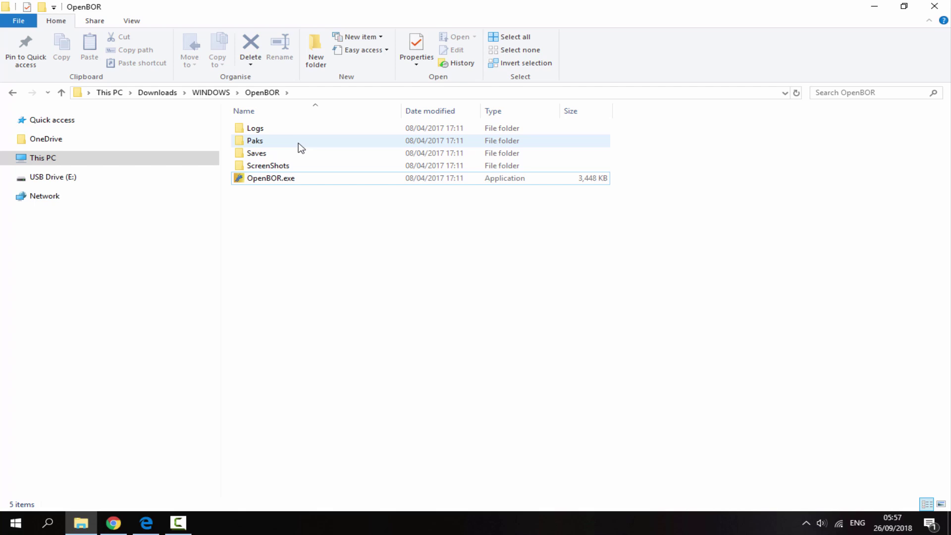
pyautogui.doubleClick(298, 143)
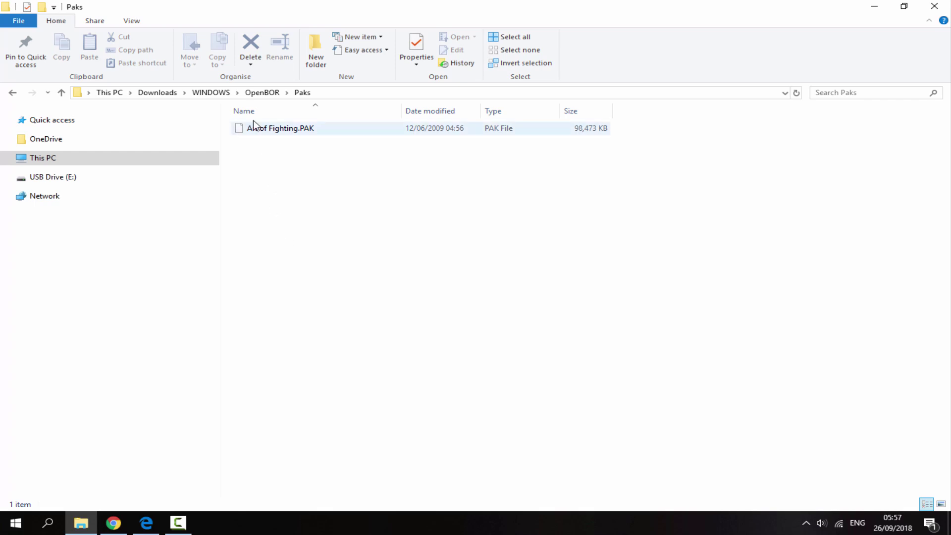
# Return to the OpenBOR folder and launch OpenBOR.exe
pyautogui.click(262, 92)
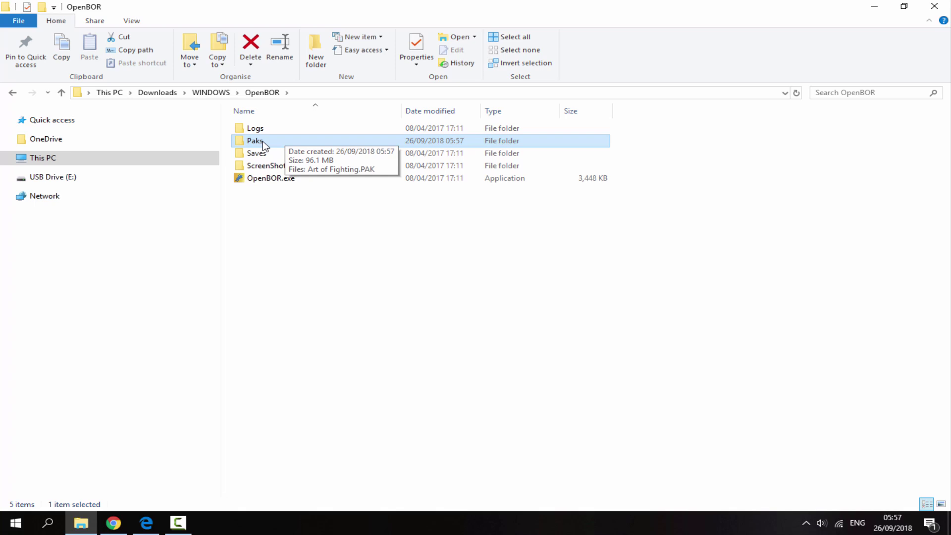
pyautogui.click(264, 223)
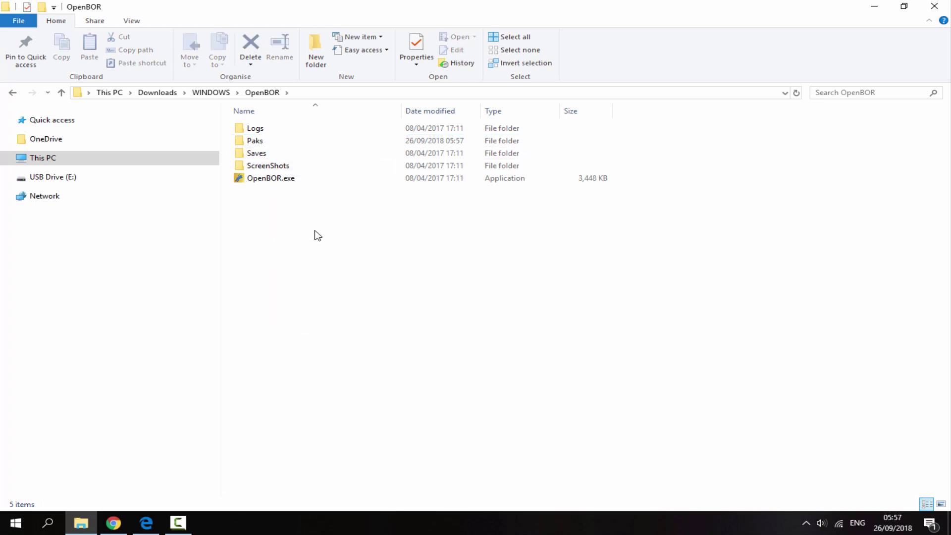
pyautogui.click(277, 179)
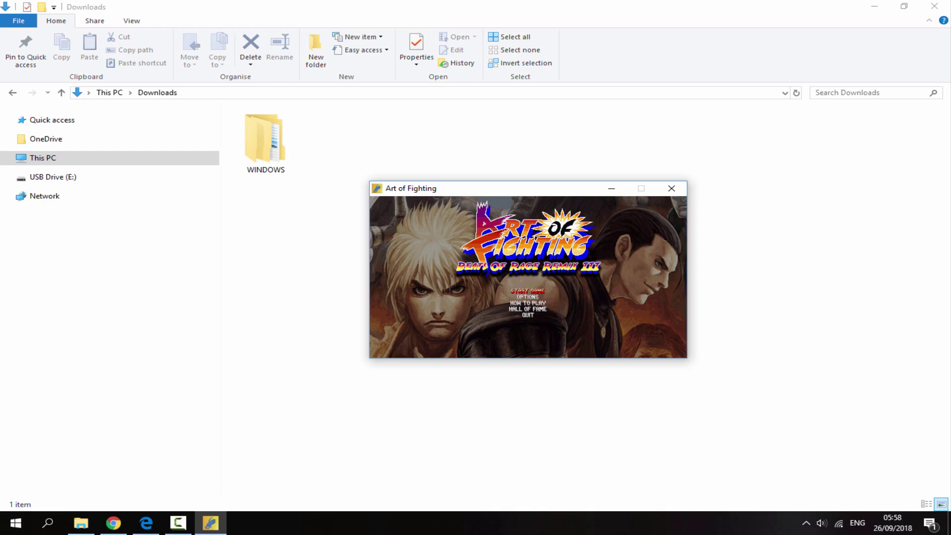
# Set the game's display scale to 1.75X - 840x476 in the Video Options
pyautogui.press('Down')
pyautogui.press('Return')
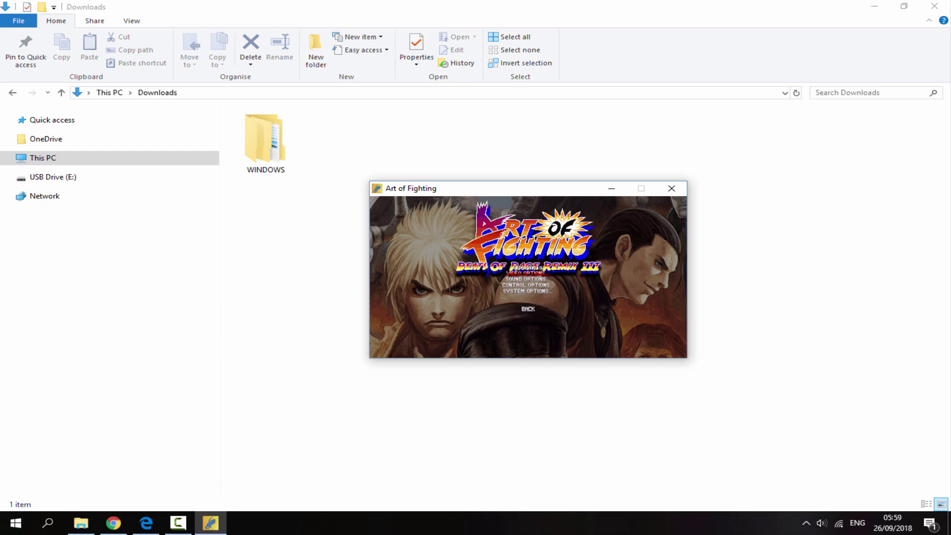
pyautogui.press('Return')
pyautogui.press('Down')
pyautogui.press('Down')
pyautogui.press('Down')
pyautogui.press('Down')
pyautogui.press('Down')
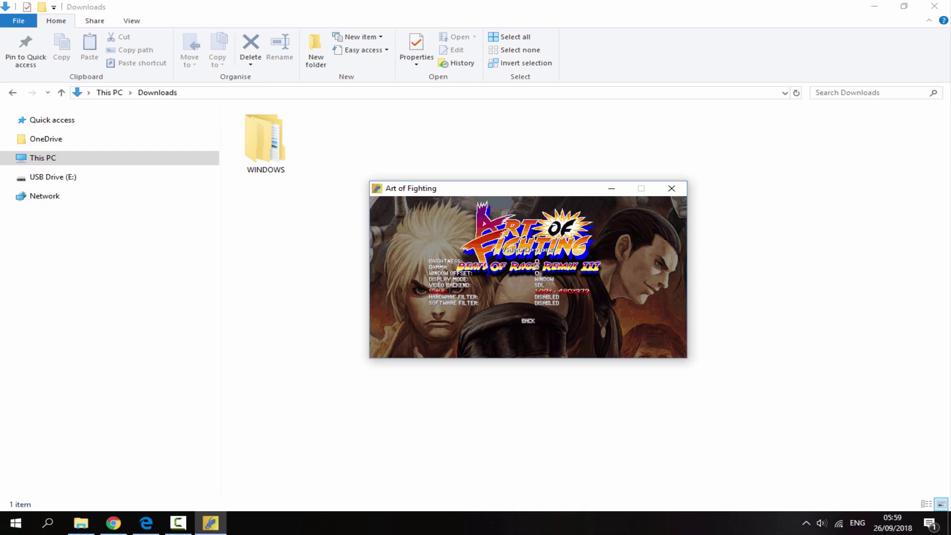
pyautogui.press('Right')
pyautogui.press('Right')
pyautogui.press('Right')
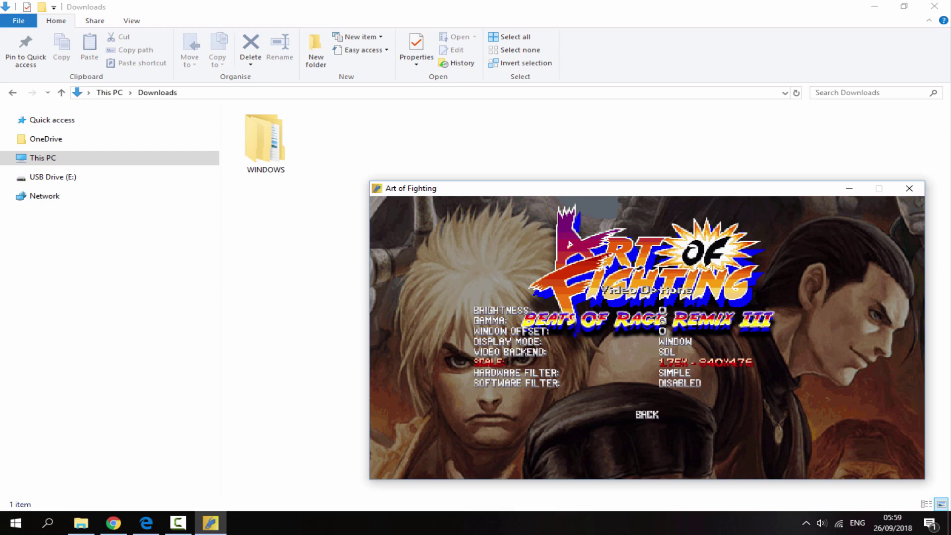
# Reposition the game window on the desktop, raise the display scale to 2.25X - 1080x612 and leave the Video Options
pyautogui.moveTo(573, 186); pyautogui.dragTo(360, 79)
pyautogui.press('Right')
pyautogui.press('Right')
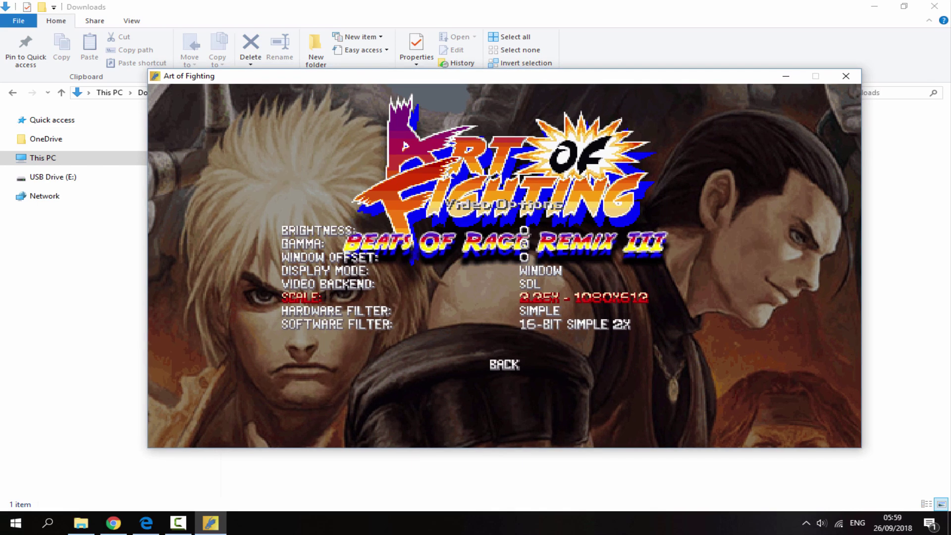
pyautogui.press('Down')
pyautogui.press('Down')
pyautogui.press('Down')
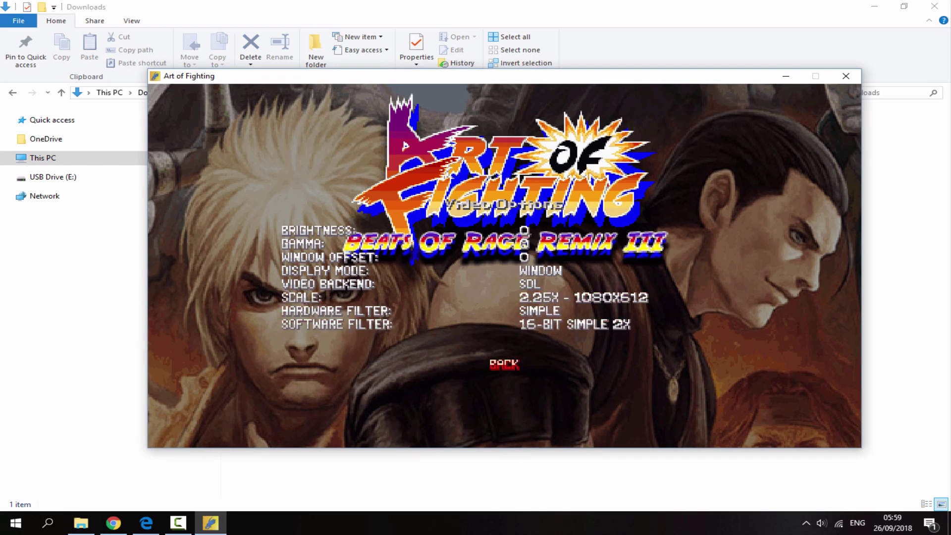
pyautogui.press('Return')
# Turn the SFX and music volumes down to 0 and disable BGM in the Sound Options
pyautogui.press('Down')
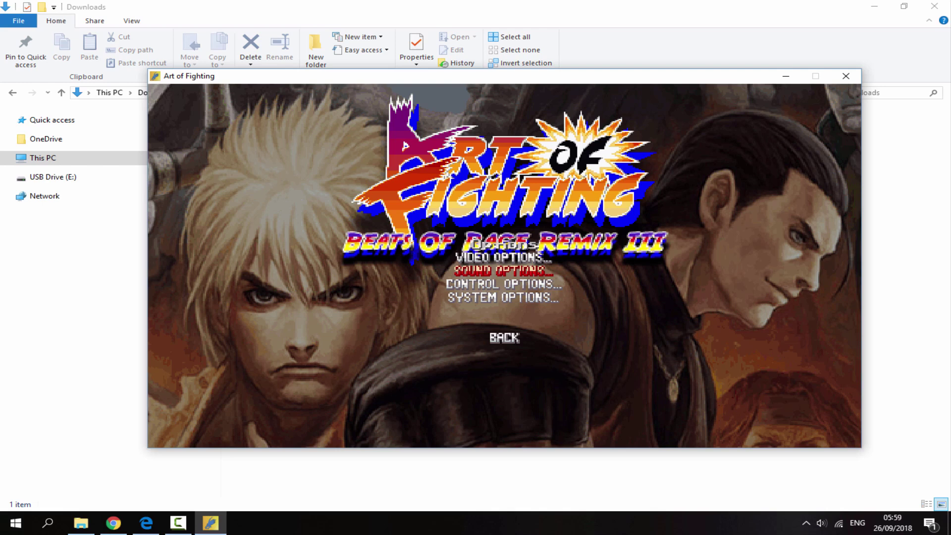
pyautogui.press('Return')
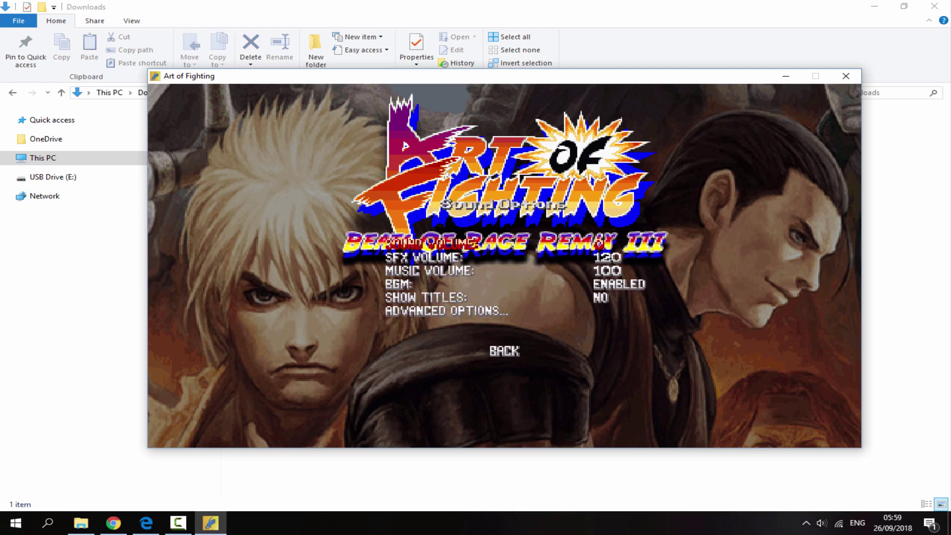
pyautogui.press('Left')
pyautogui.press('Left')
pyautogui.press('Left')
pyautogui.press('Left')
pyautogui.press('Left')
pyautogui.press('Left')
pyautogui.press('Left')
pyautogui.press('Left')
pyautogui.press('Left')
pyautogui.press('Left')
pyautogui.press('Left')
pyautogui.press('Left')
pyautogui.press('Left')
pyautogui.press('Left')
pyautogui.press('Left')
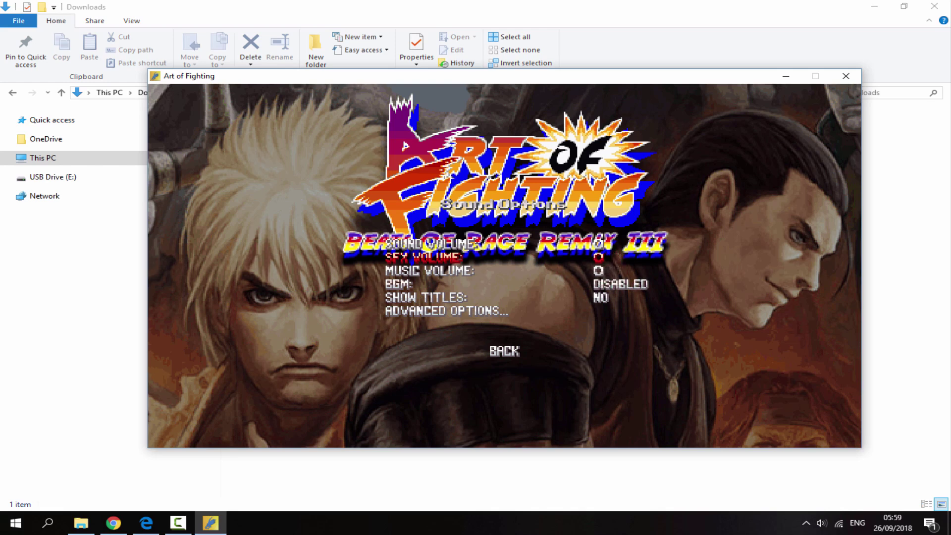
pyautogui.press('Down')
pyautogui.press('Down')
pyautogui.press('Down')
pyautogui.press('Down')
pyautogui.press('Down')
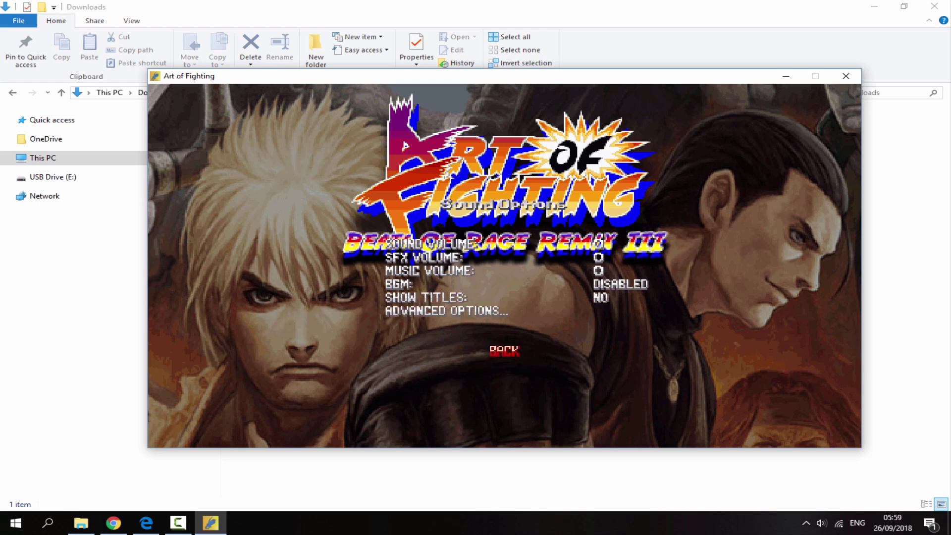
pyautogui.press('Return')
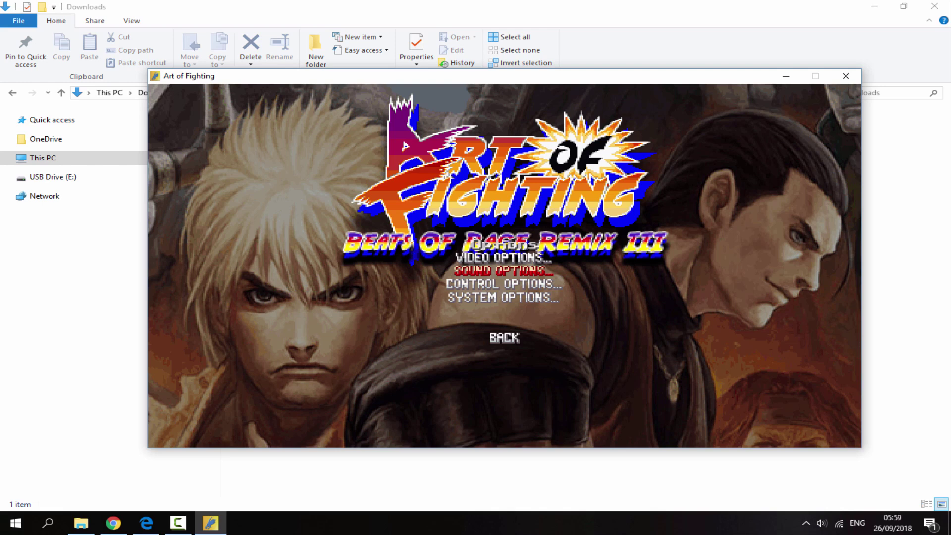
# Examine the gamepad and player setup entries in the Control Options, then return to the Options menu
pyautogui.press('Down')
pyautogui.press('Return')
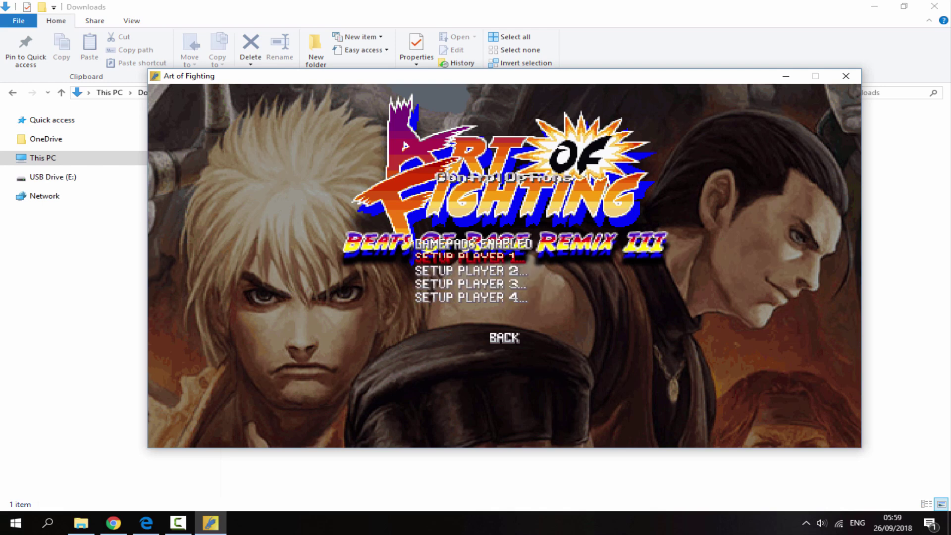
pyautogui.press('Down')
pyautogui.press('Down')
pyautogui.press('Down')
pyautogui.press('Down')
pyautogui.press('Return')
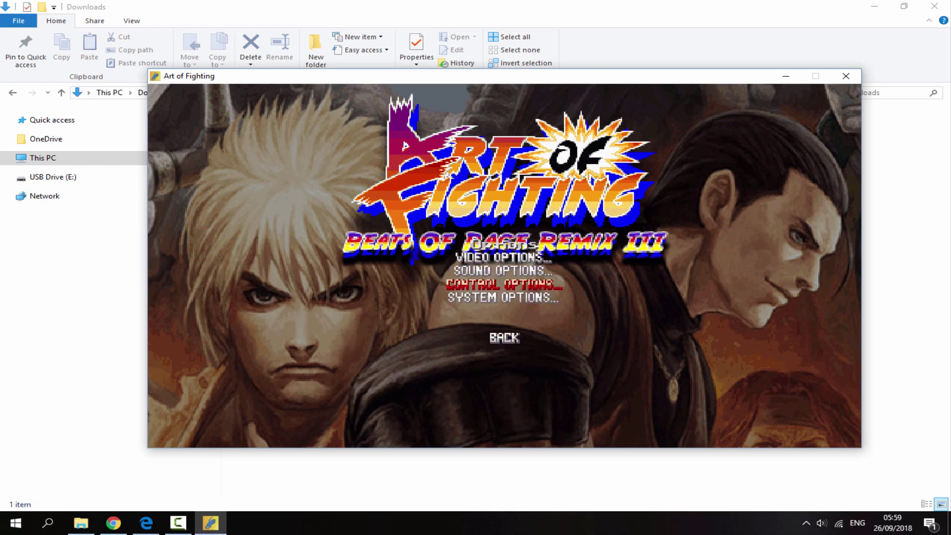
# Look through the System Options, including file logging, cheats and debug settings, and return to the main menu
pyautogui.press('Down')
pyautogui.press('Return')
pyautogui.press('Down')
pyautogui.press('Down')
pyautogui.press('Down')
pyautogui.press('Down')
pyautogui.press('Down')
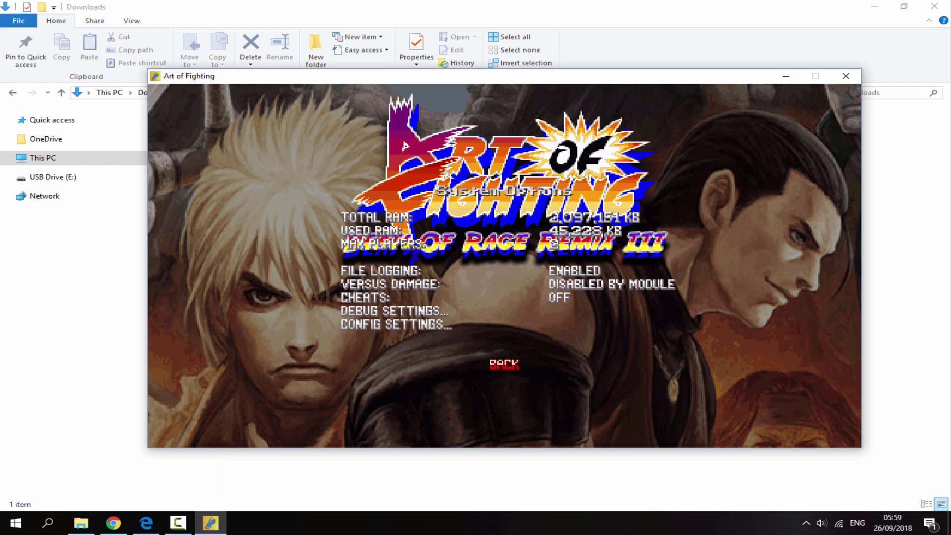
pyautogui.press('Return')
pyautogui.press('Up')
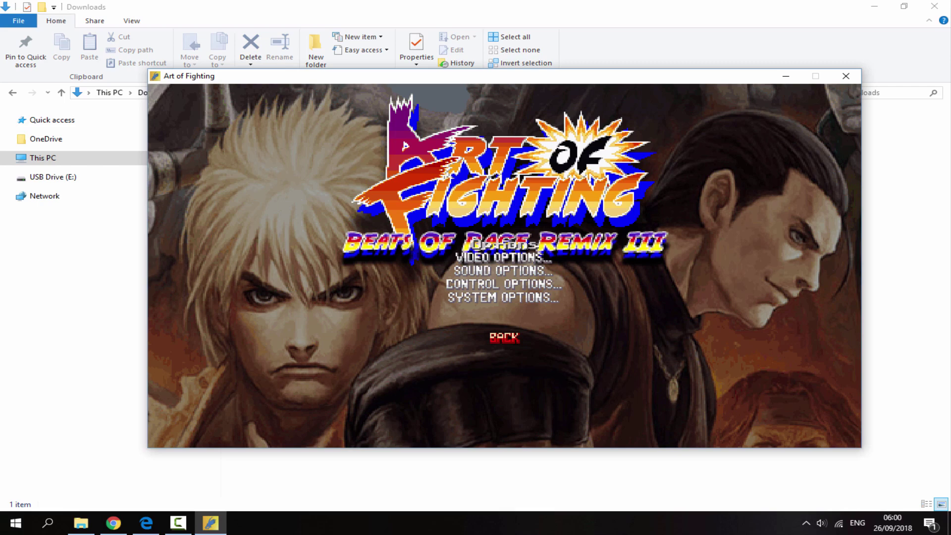
pyautogui.press('Return')
pyautogui.press('Up')
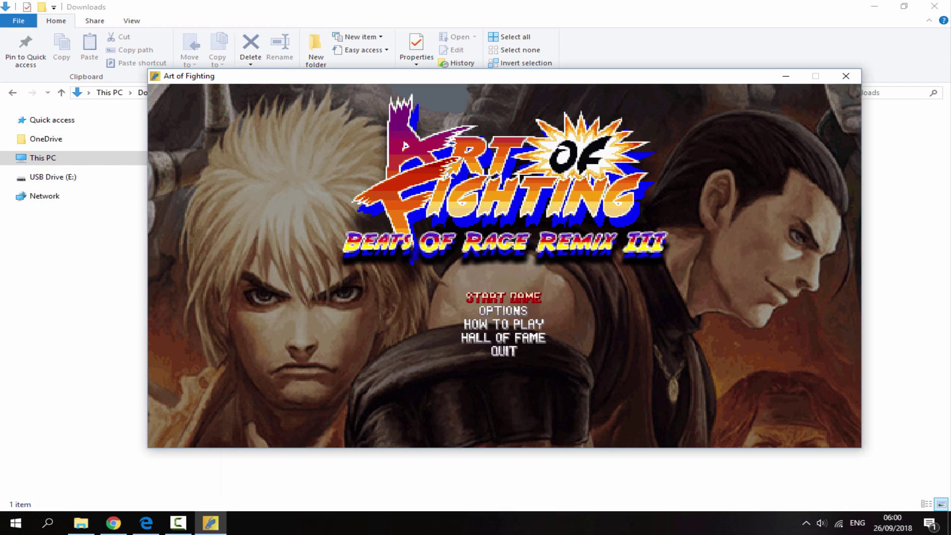
# Read the game's How to Play screen and return to the main menu
pyautogui.press('Down')
pyautogui.press('Down')
pyautogui.press('Return')
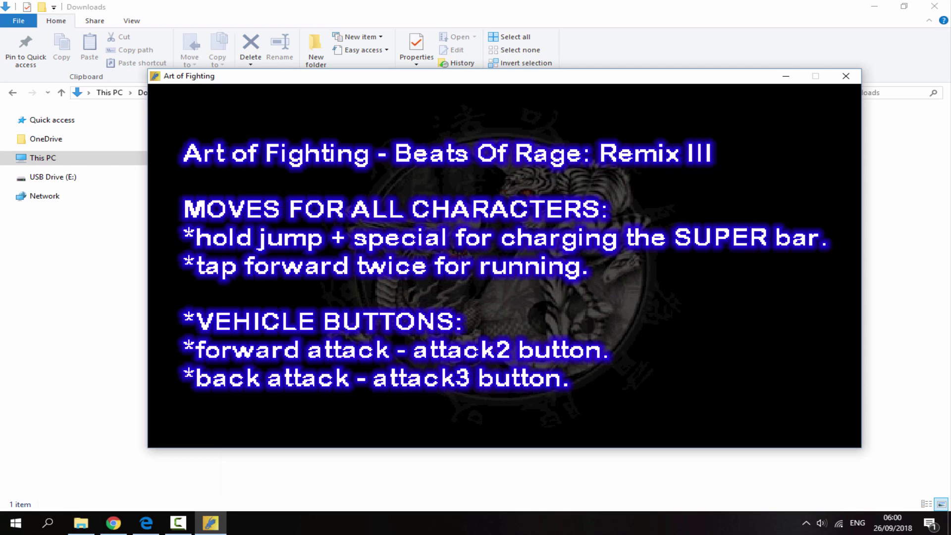
pyautogui.press('Escape')
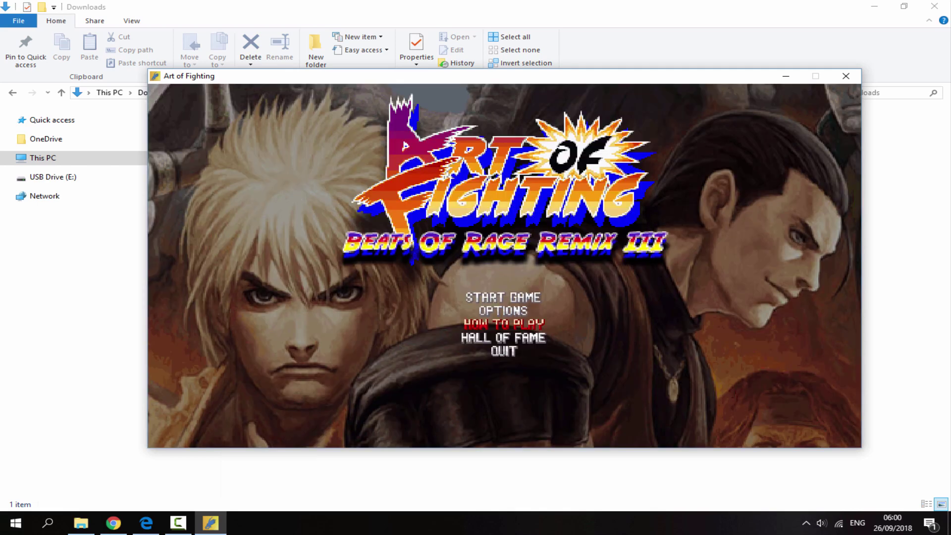
# Start a new game in Story Mode and attack the enemies in Stage 1
pyautogui.press('Up')
pyautogui.press('Up')
pyautogui.press('Return')
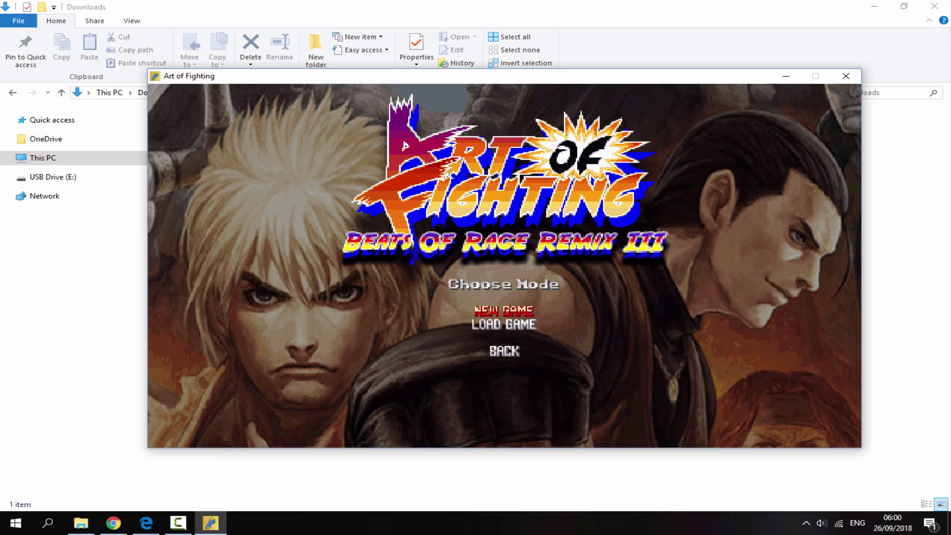
pyautogui.press('Return')
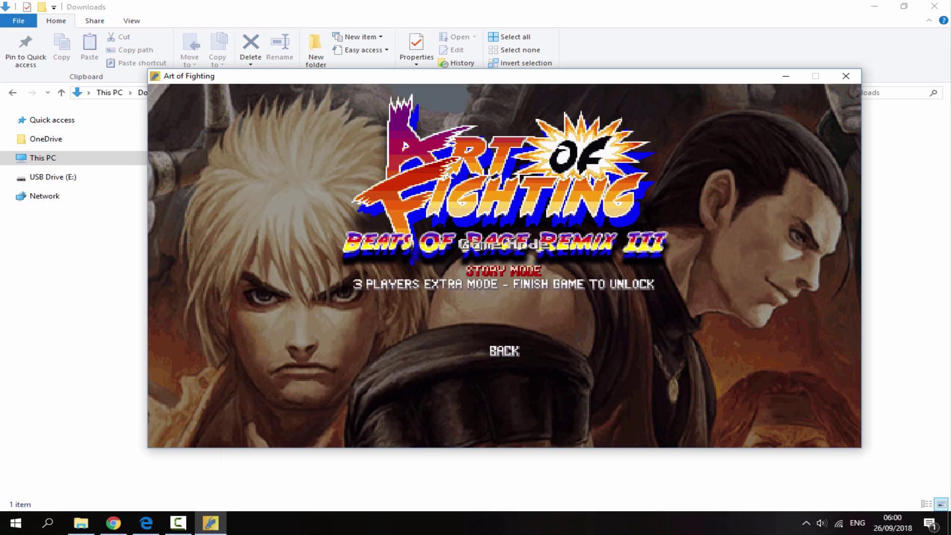
pyautogui.press('Return')
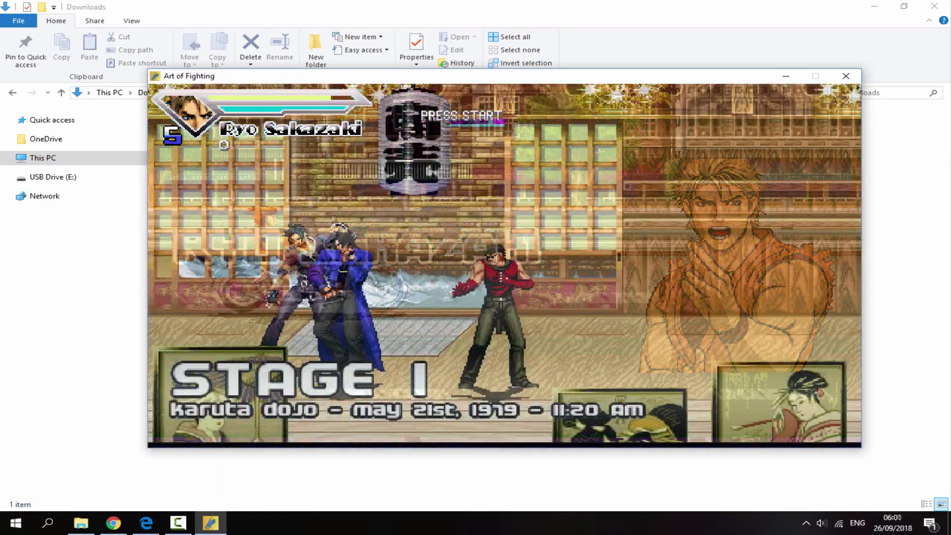
pyautogui.press('z')
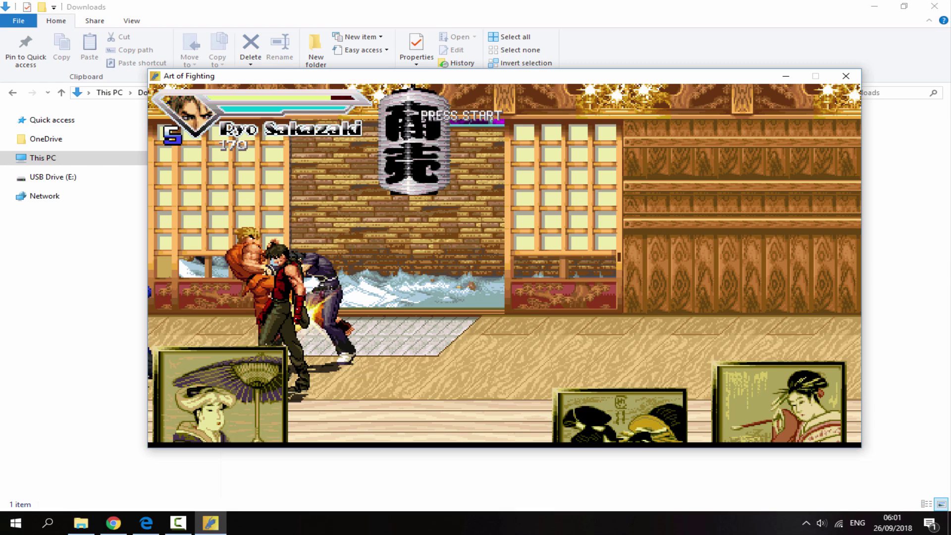